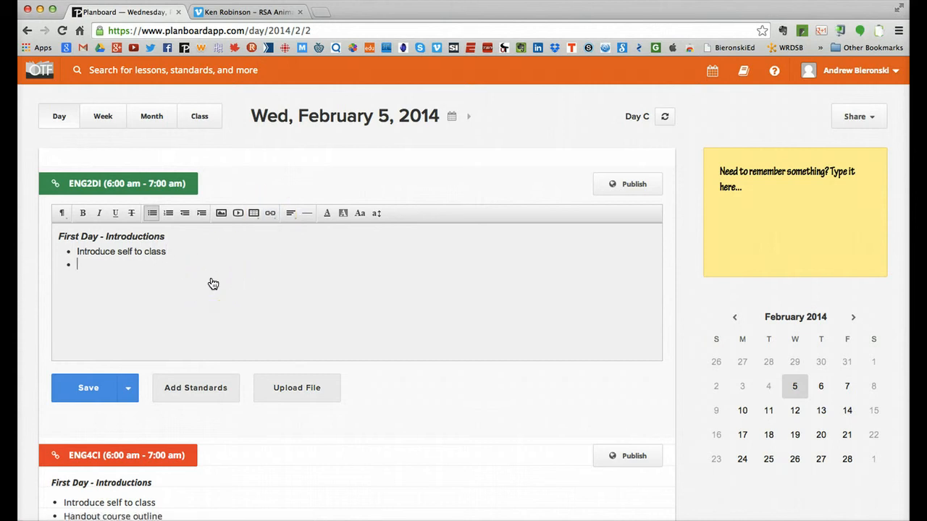
pyautogui.write('INtroduce class website')
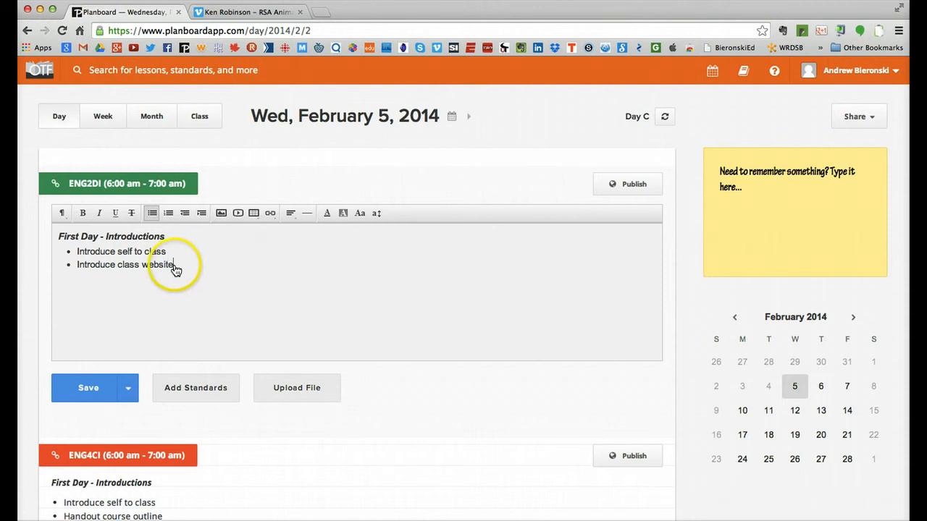
pyautogui.moveTo(173, 265); pyautogui.dragTo(121, 266)
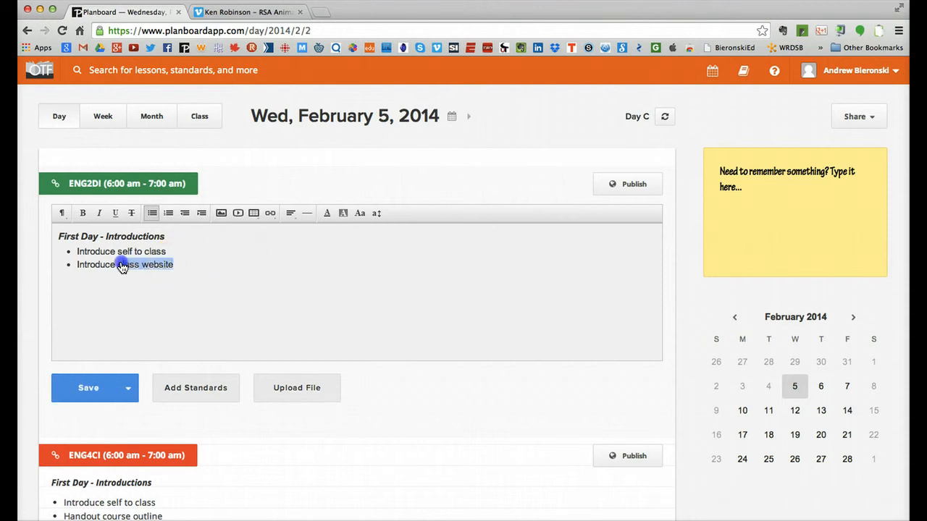
pyautogui.click(270, 214)
pyautogui.click(290, 244)
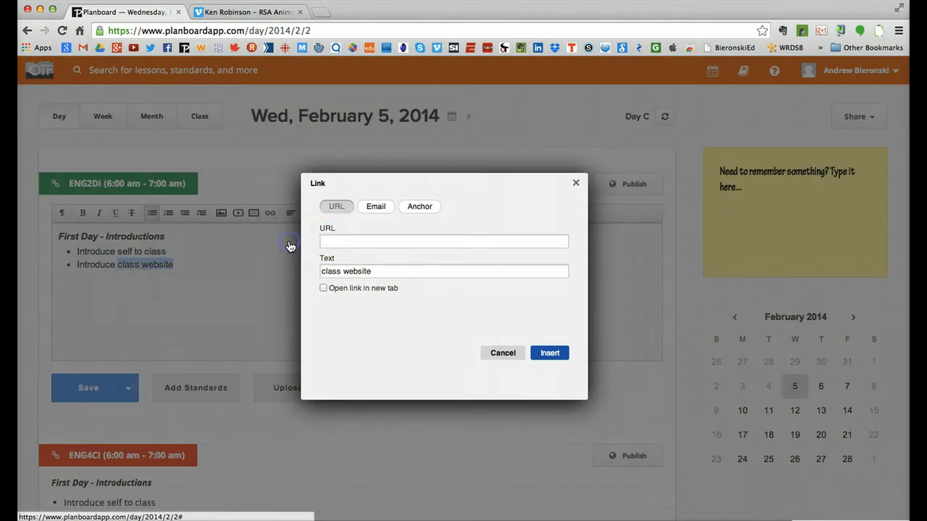
pyautogui.click(338, 240)
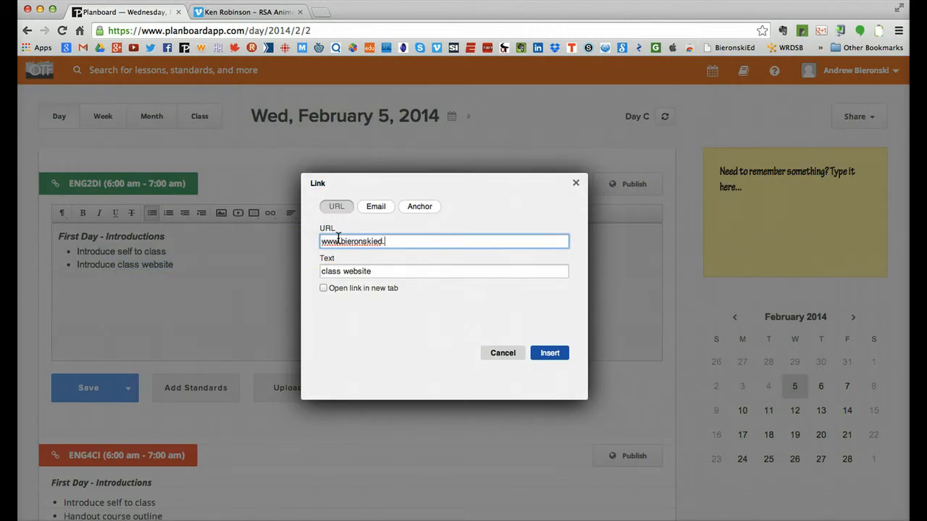
pyautogui.click(338, 239)
pyautogui.click(323, 288)
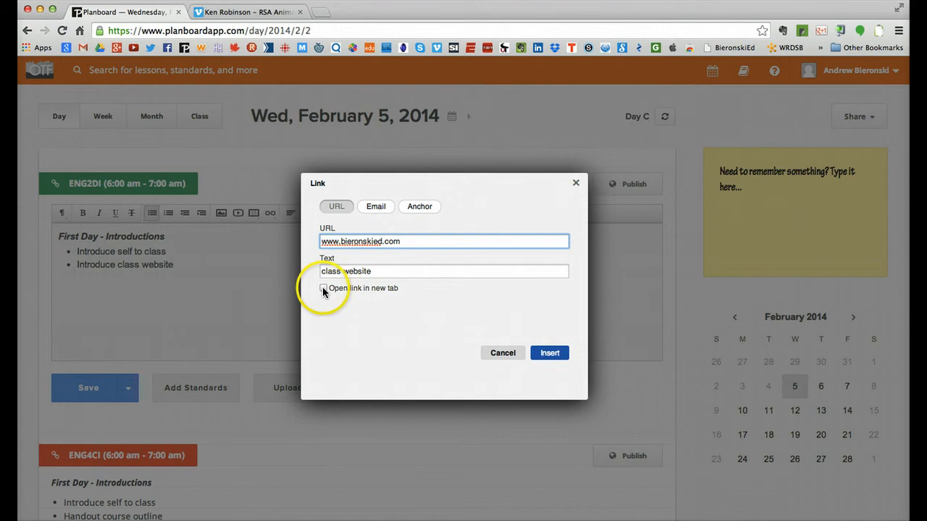
pyautogui.click(323, 288)
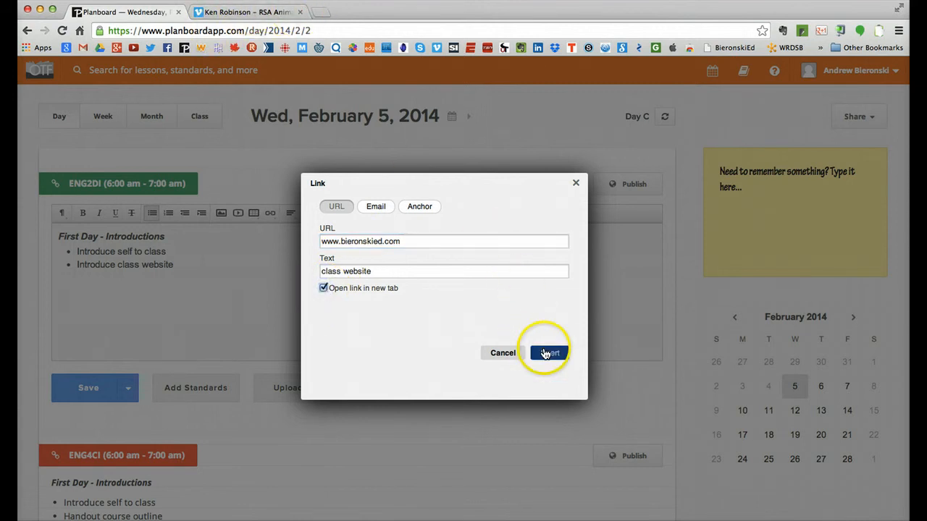
pyautogui.click(549, 352)
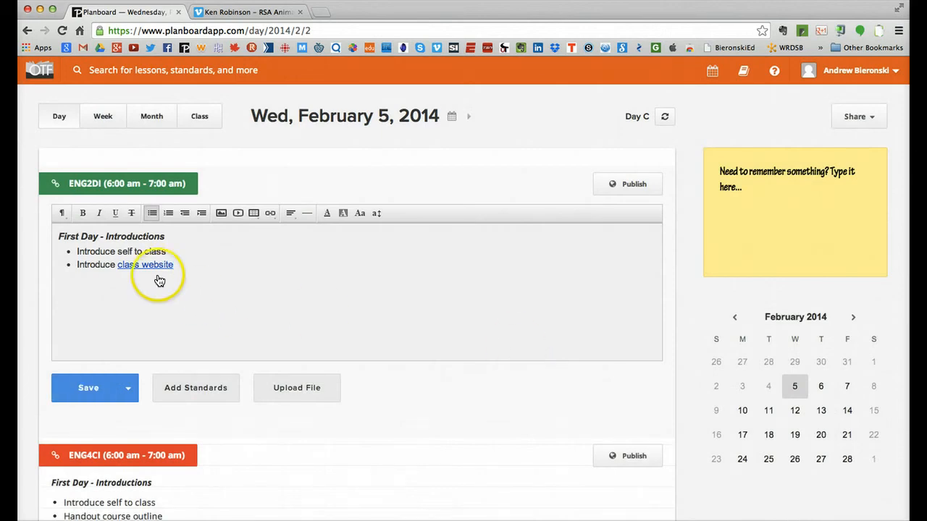
pyautogui.click(80, 391)
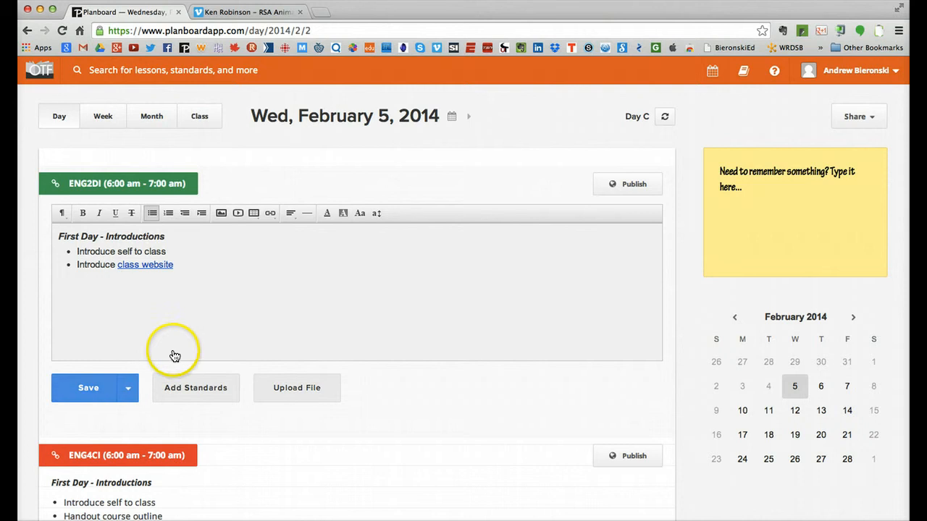
# Step: Test the class website link from the week view and close the page it opens
pyautogui.click(105, 119)
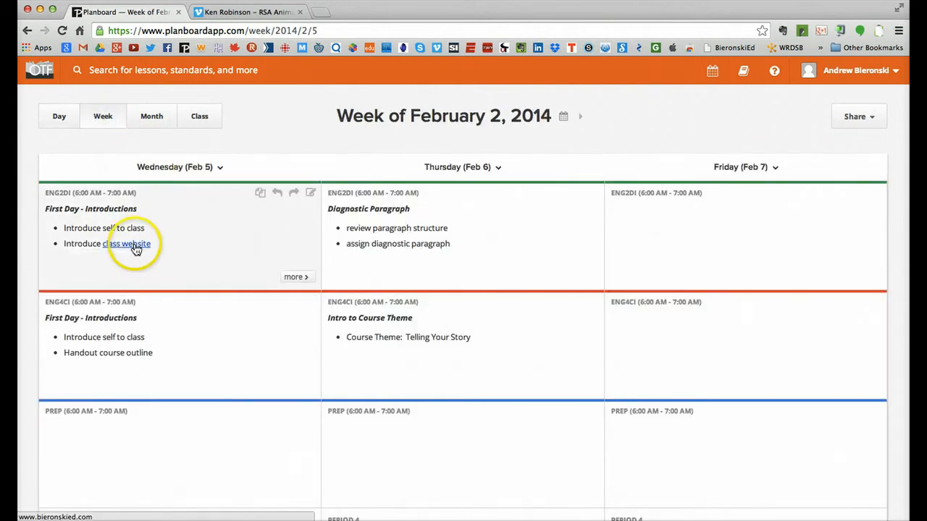
pyautogui.click(135, 246)
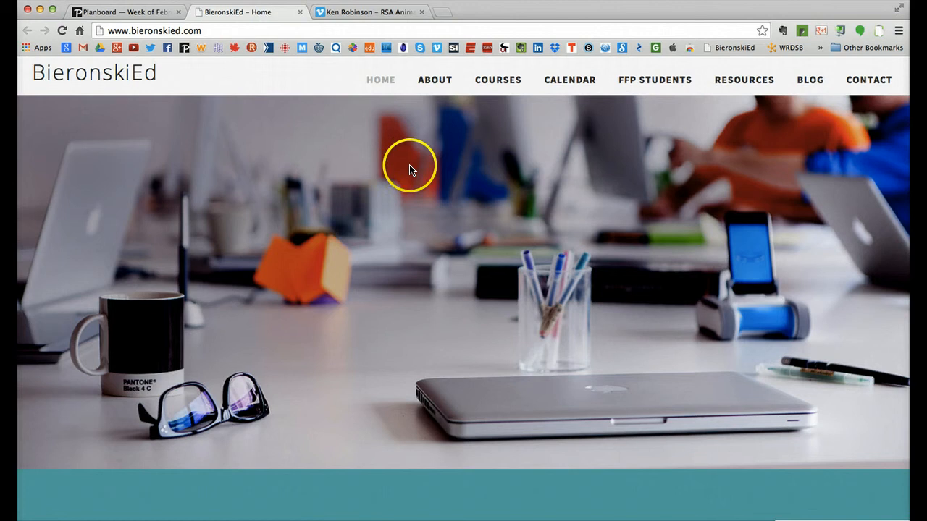
pyautogui.click(300, 12)
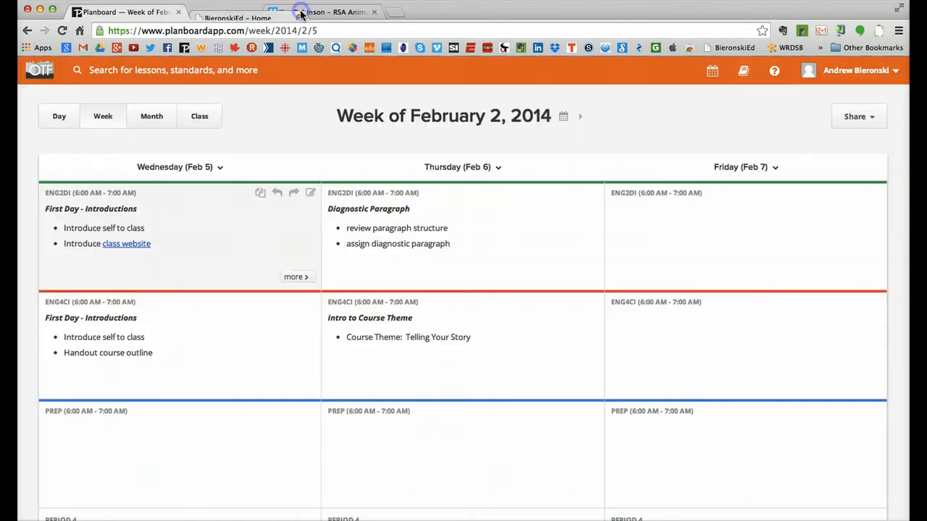
# Step: Add the bullet "Ken Robinson video" below the class website bullet in the Wednesday, February 5 ENG2DI lesson
pyautogui.doubleClick(201, 247)
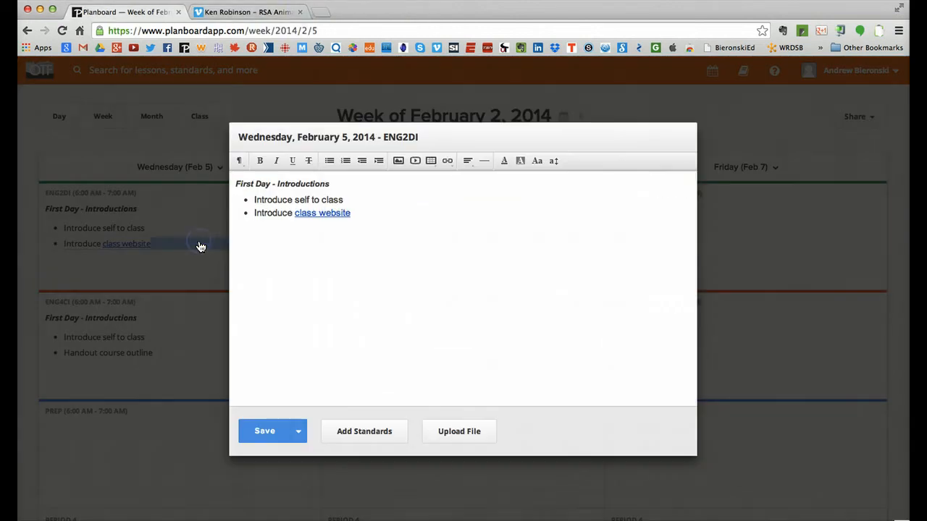
pyautogui.click(360, 216)
pyautogui.write('Ke')
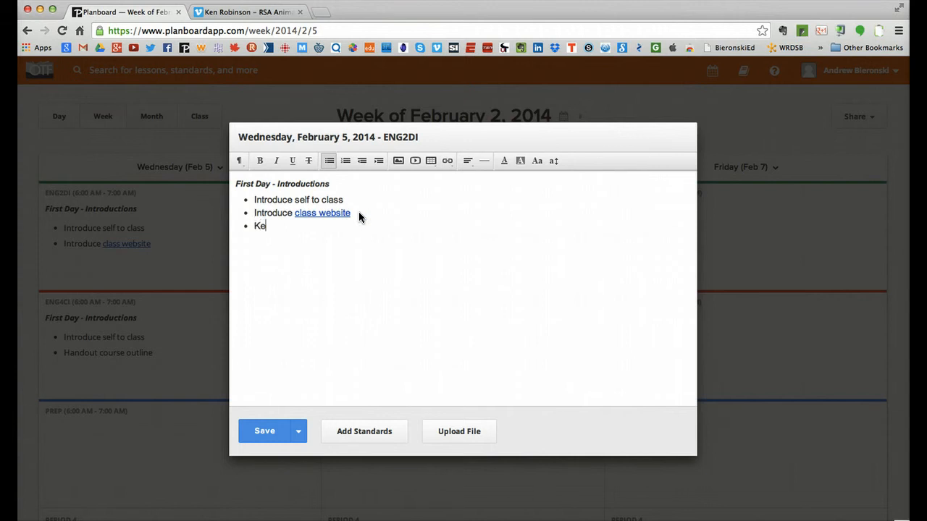
pyautogui.write("n Robinson's")
pyautogui.press('BackSpace')
pyautogui.press('BackSpace')
pyautogui.press('BackSpace')
pyautogui.write('video')
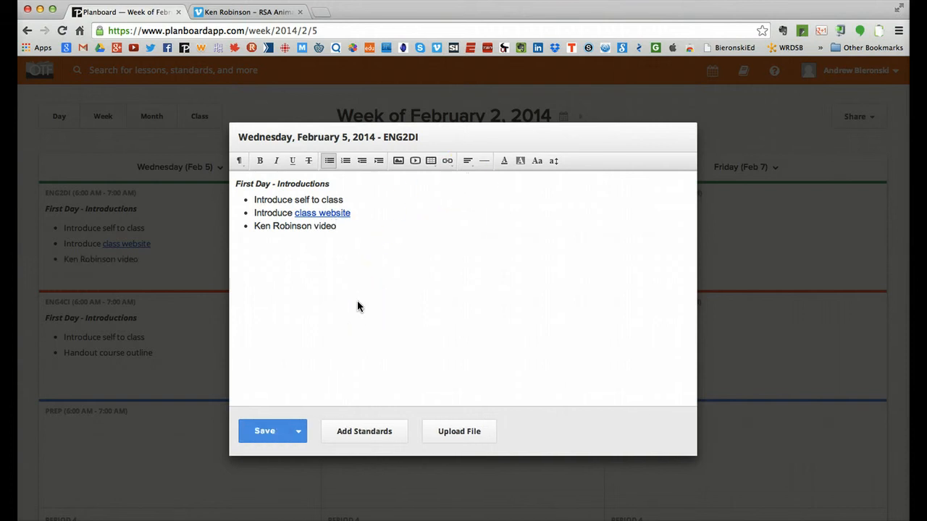
pyautogui.click(370, 284)
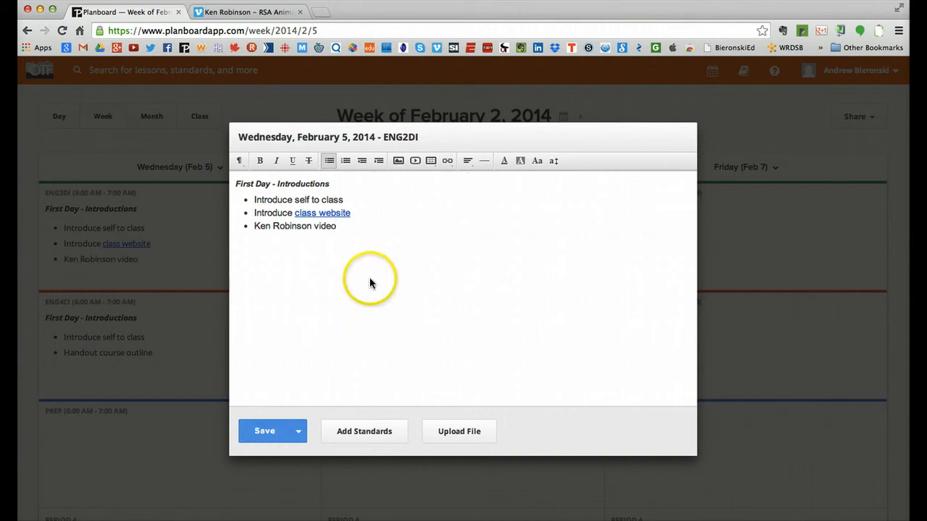
# Step: Start inserting a video in the lesson, and copy the embed code of the Ken Robinson RSA Animate video from its open Vimeo page
pyautogui.click(418, 167)
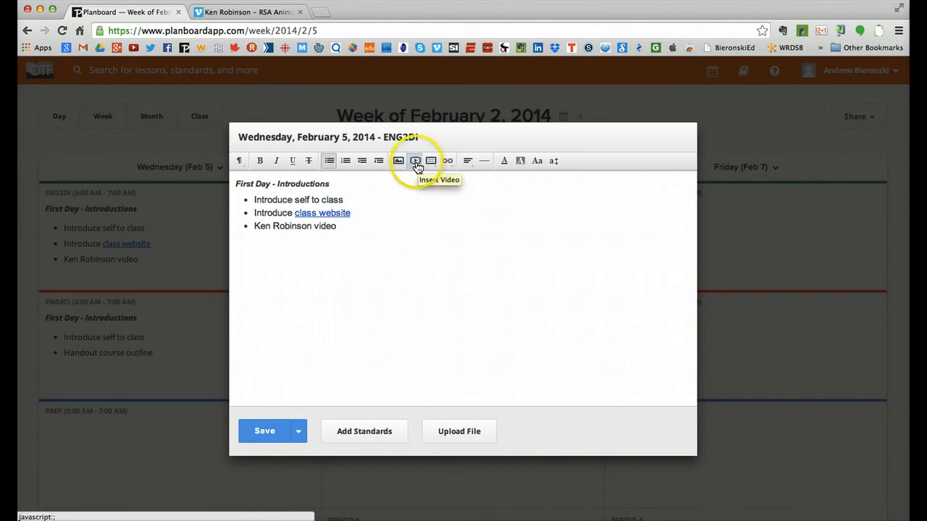
pyautogui.click(416, 163)
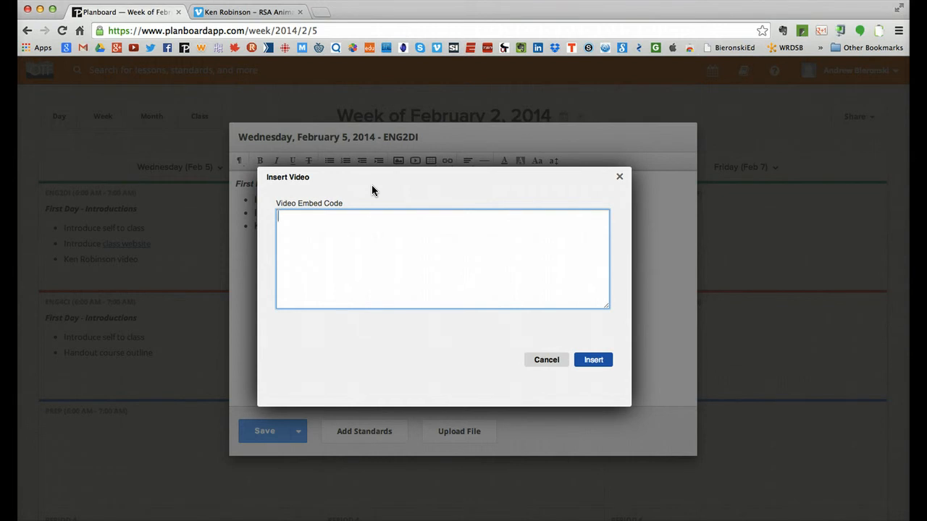
pyautogui.click(315, 52)
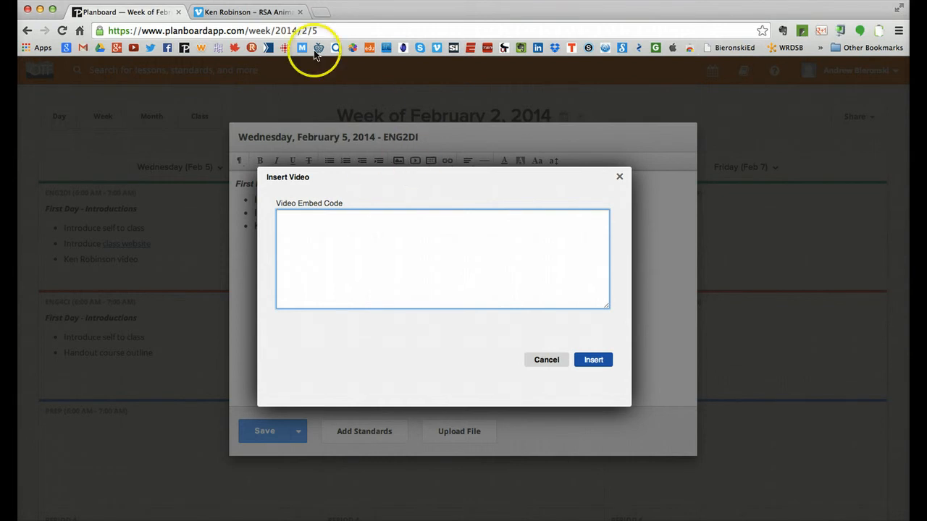
pyautogui.click(265, 13)
pyautogui.click(684, 138)
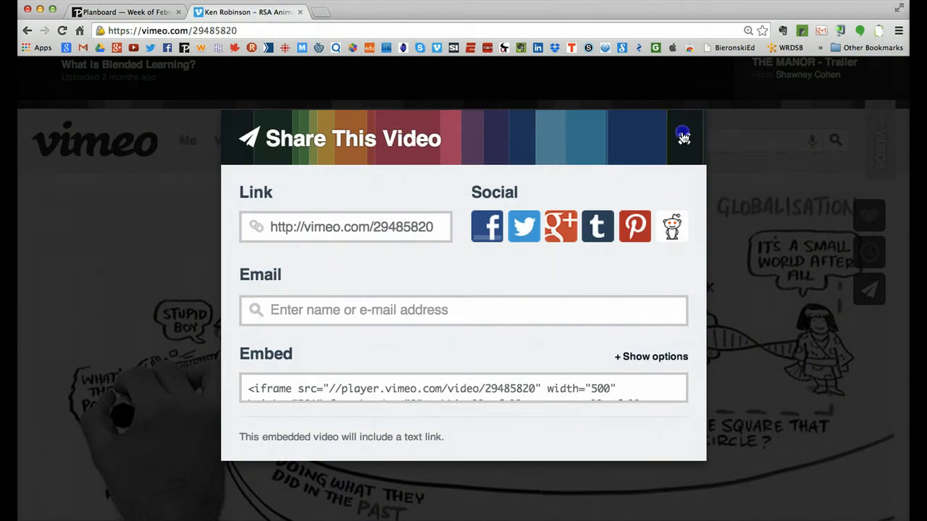
pyautogui.scroll(4, 537, 204)
pyautogui.scroll(-4, 537, 204)
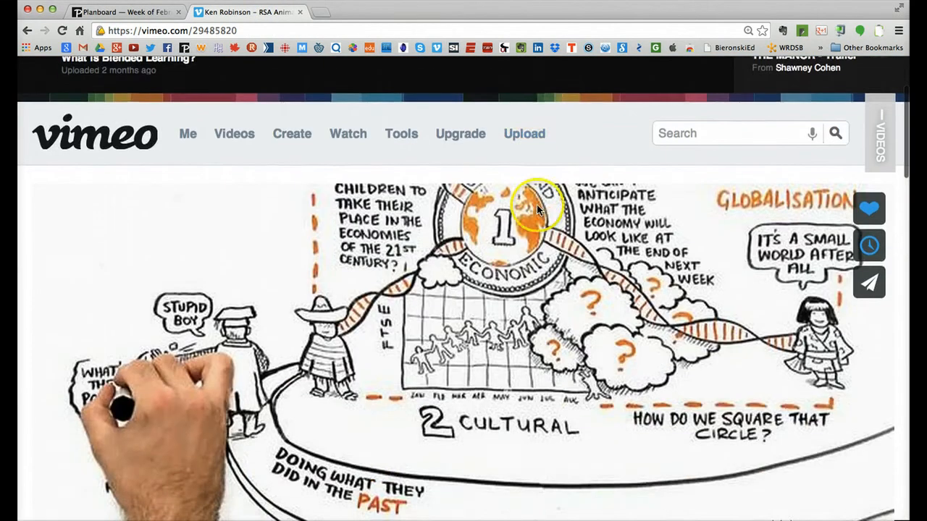
pyautogui.click(873, 289)
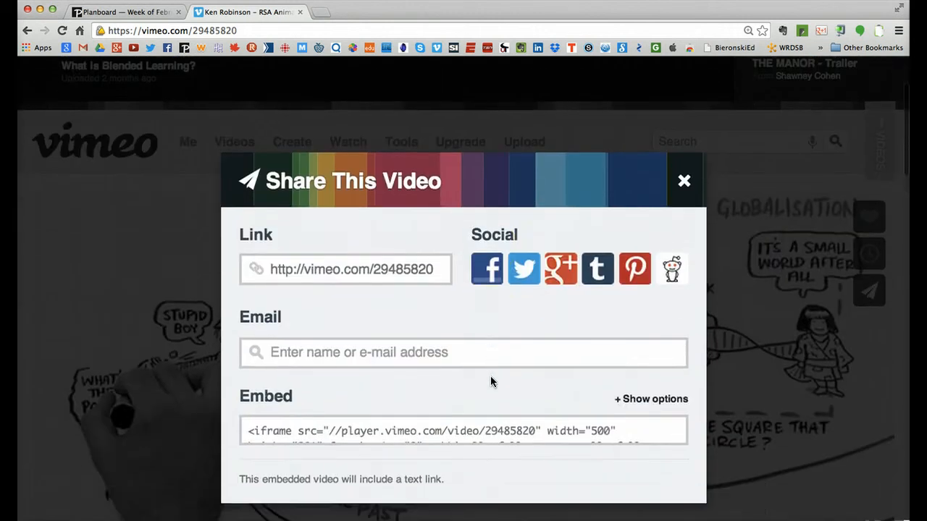
pyautogui.scroll(-3, 490, 382)
pyautogui.click(341, 382)
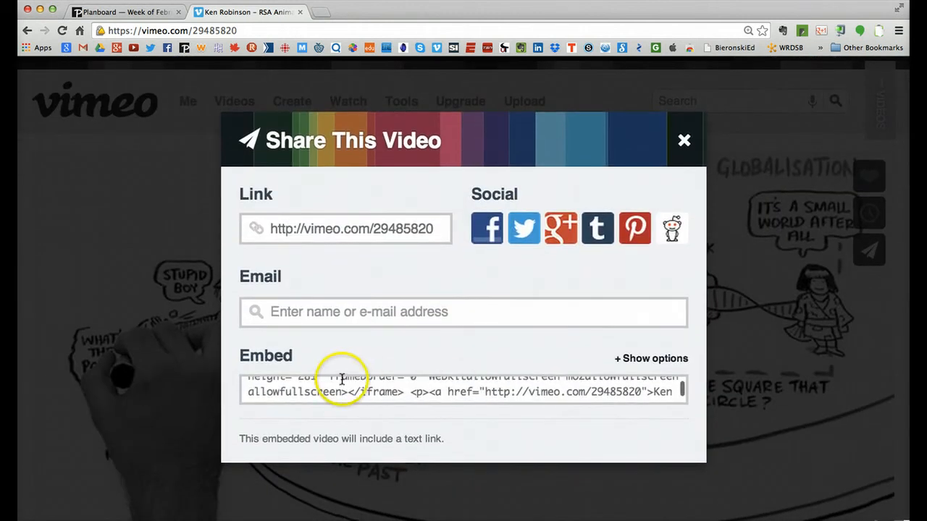
pyautogui.click(350, 391)
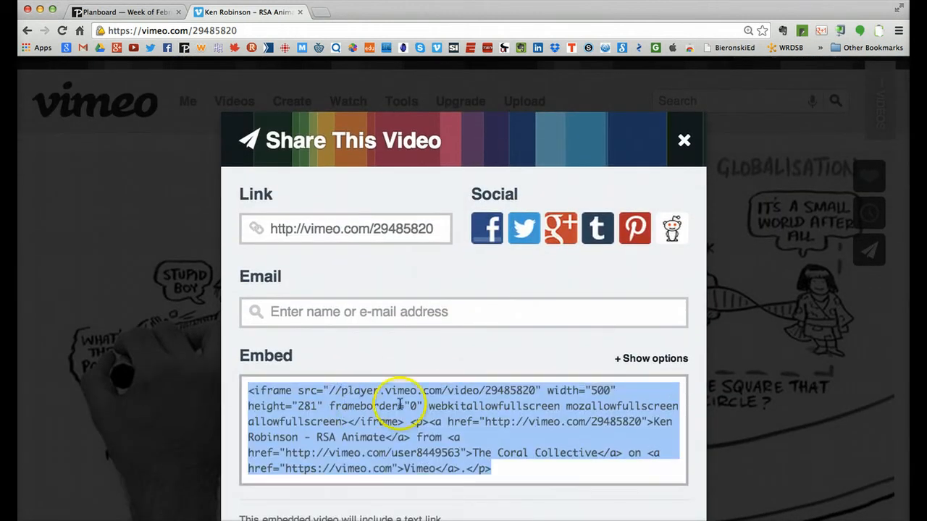
pyautogui.rightClick(425, 430)
pyautogui.click(460, 303)
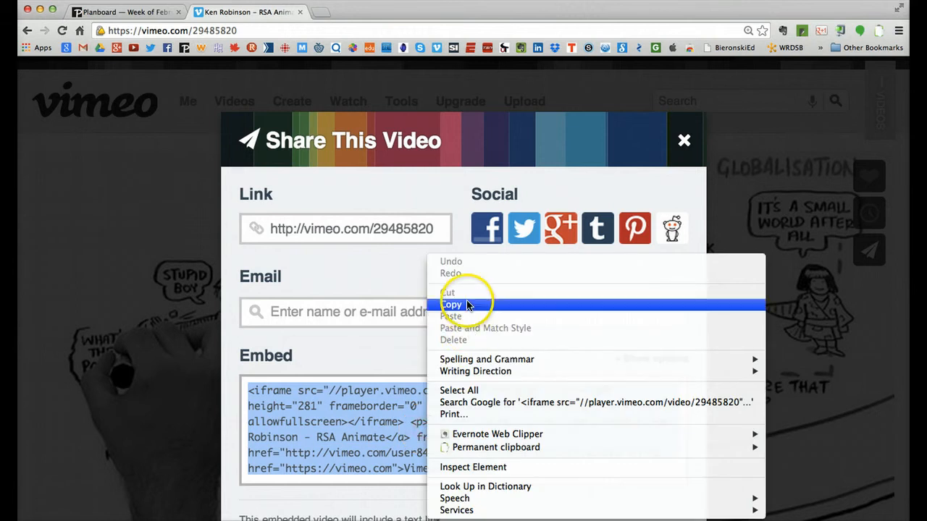
# Step: Return to Planboard, insert the video into the ENG2DI lesson with the copied embed code, and save the lesson
pyautogui.click(135, 12)
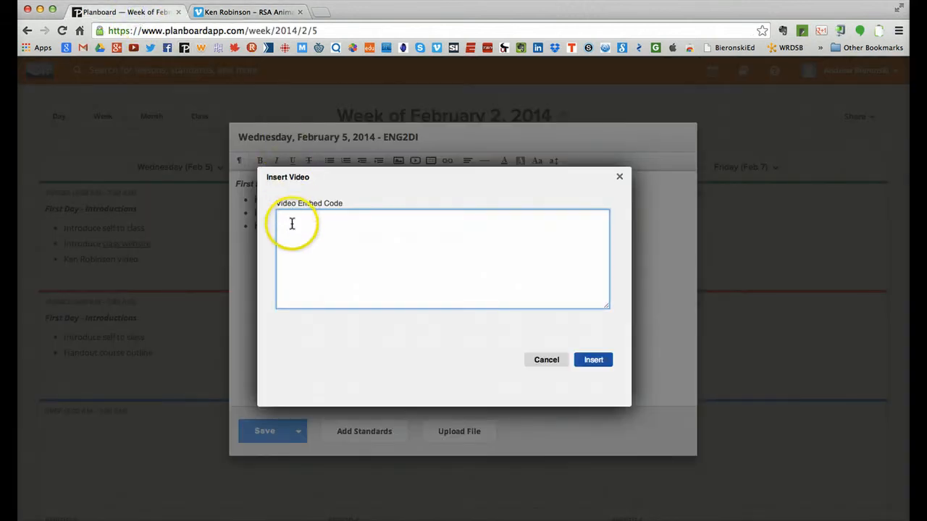
pyautogui.rightClick(291, 221)
pyautogui.click(324, 284)
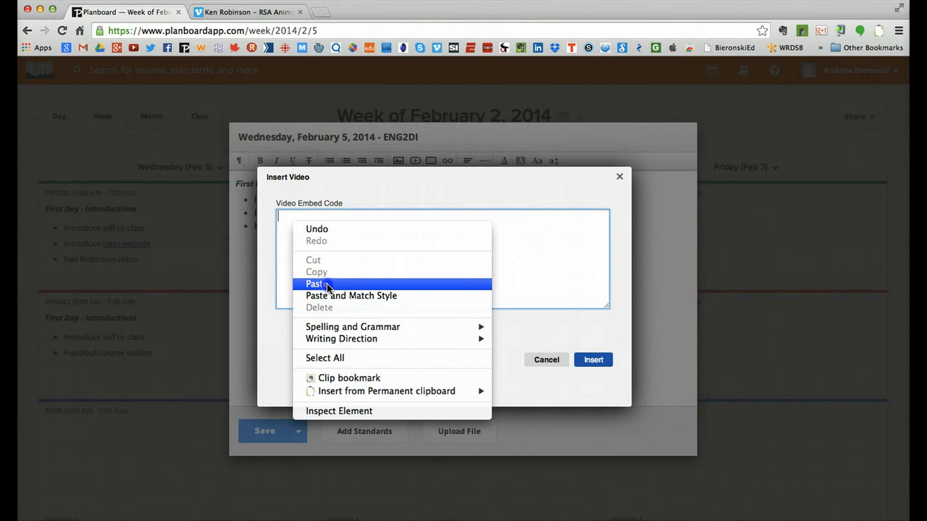
pyautogui.click(590, 357)
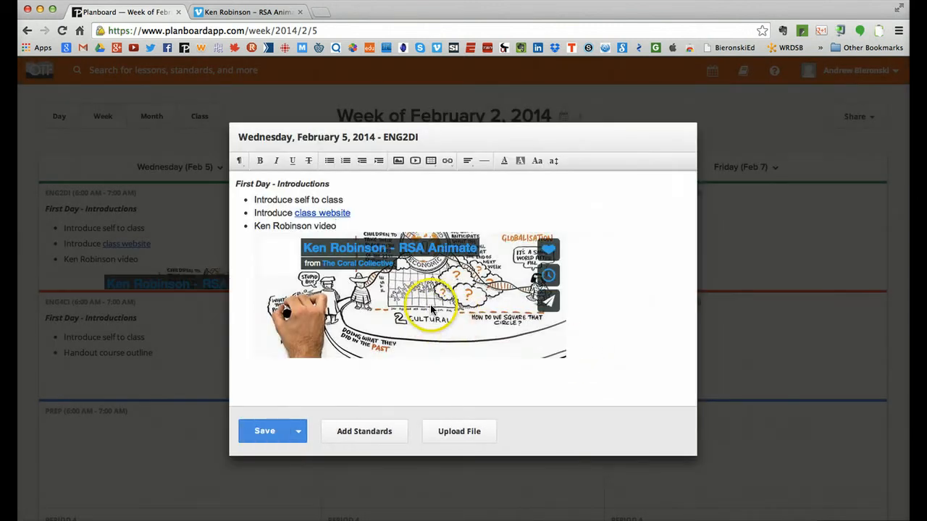
pyautogui.click(269, 432)
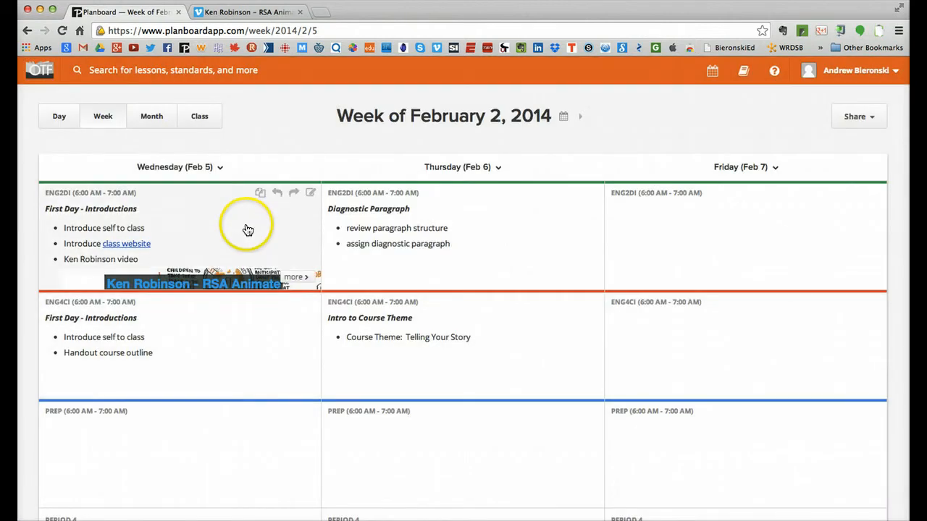
# Step: Reopen the Wednesday ENG2DI lesson to check the embedded video, and save it again
pyautogui.doubleClick(215, 217)
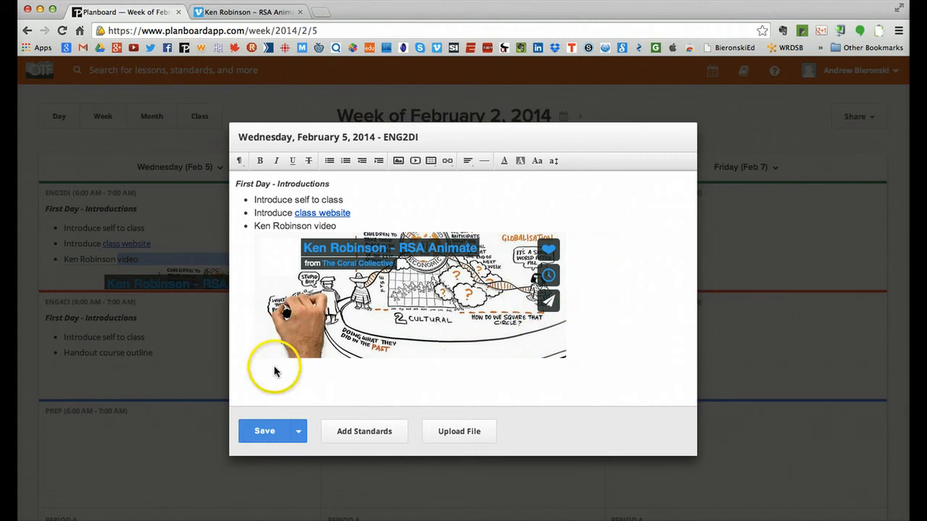
pyautogui.click(264, 435)
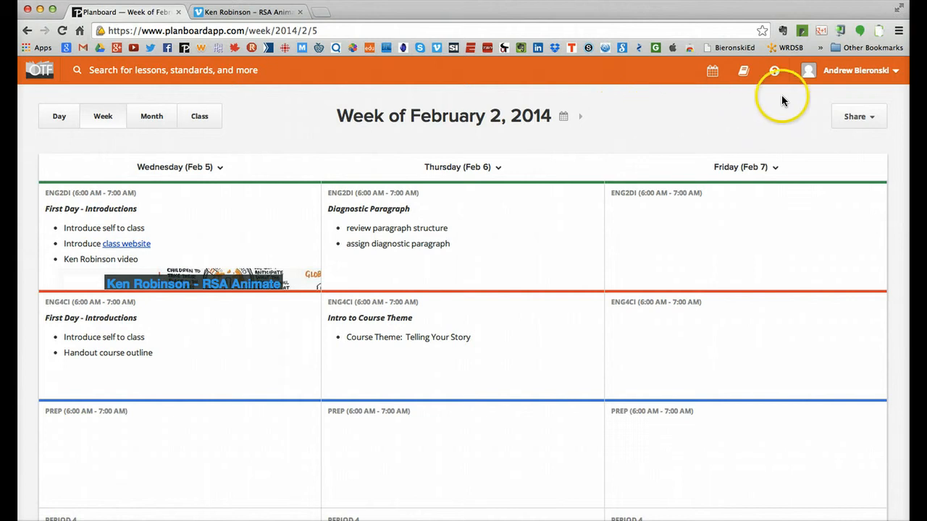
# Step: Open the Off-Days page of Semester 2 in the account's semester and class settings
pyautogui.click(838, 72)
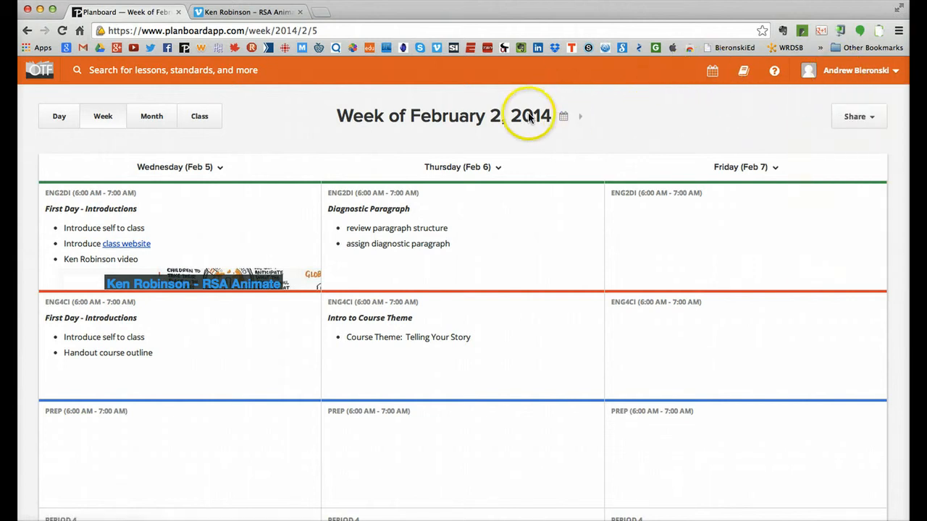
pyautogui.click(740, 78)
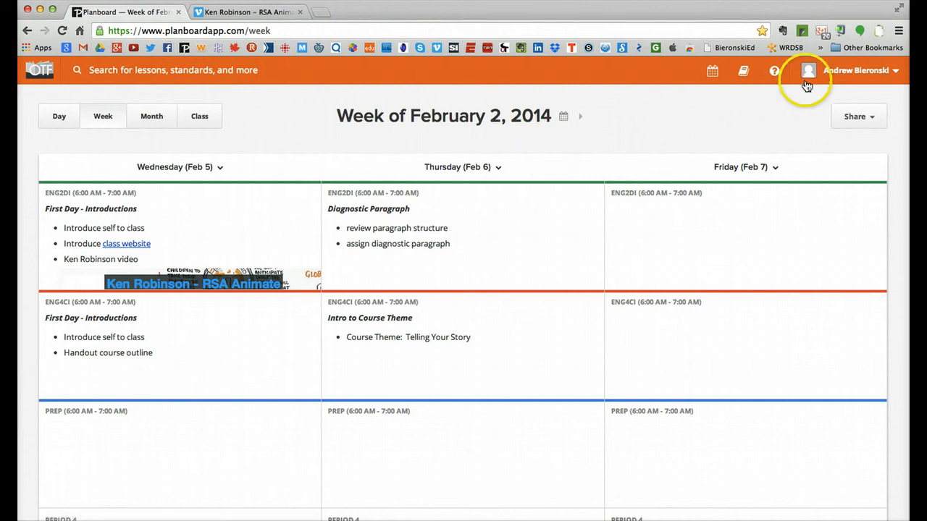
pyautogui.click(833, 72)
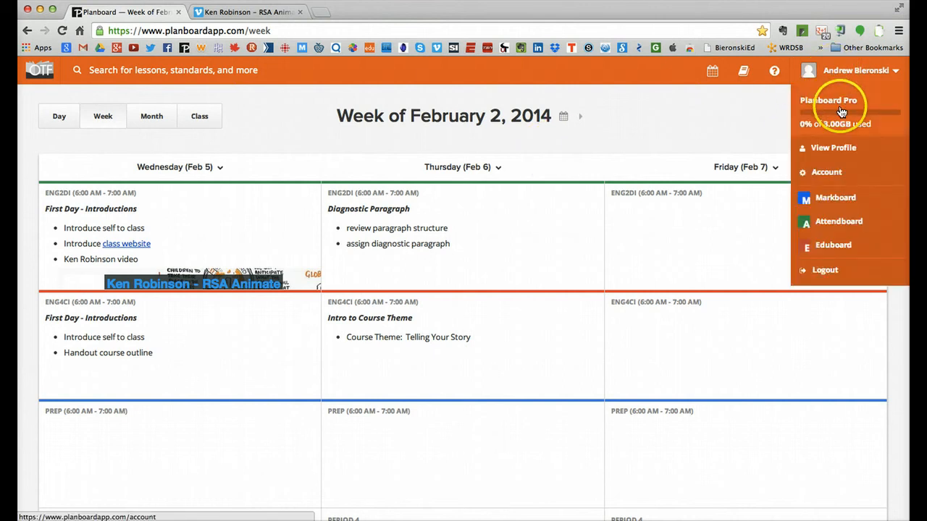
pyautogui.click(845, 176)
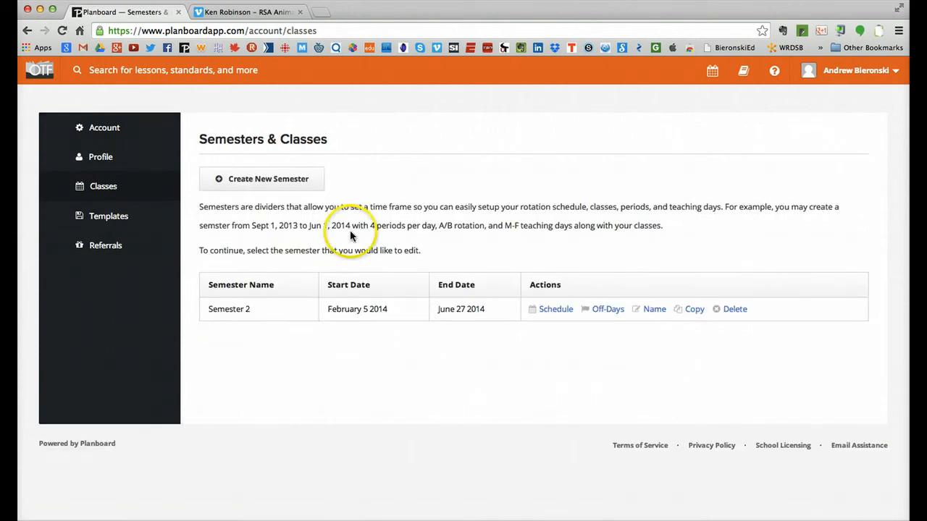
pyautogui.click(606, 313)
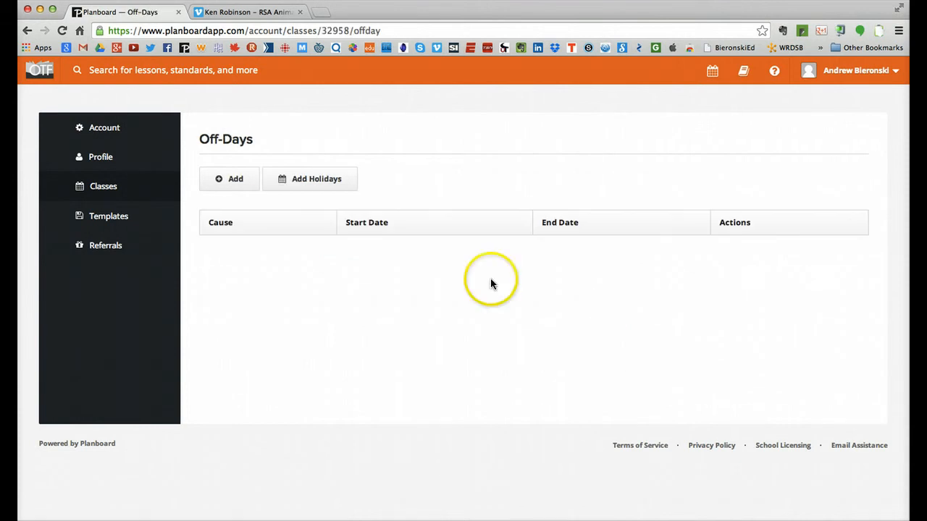
# Step: Add the preset federal holidays for Canada to the semester's off-days
pyautogui.click(296, 181)
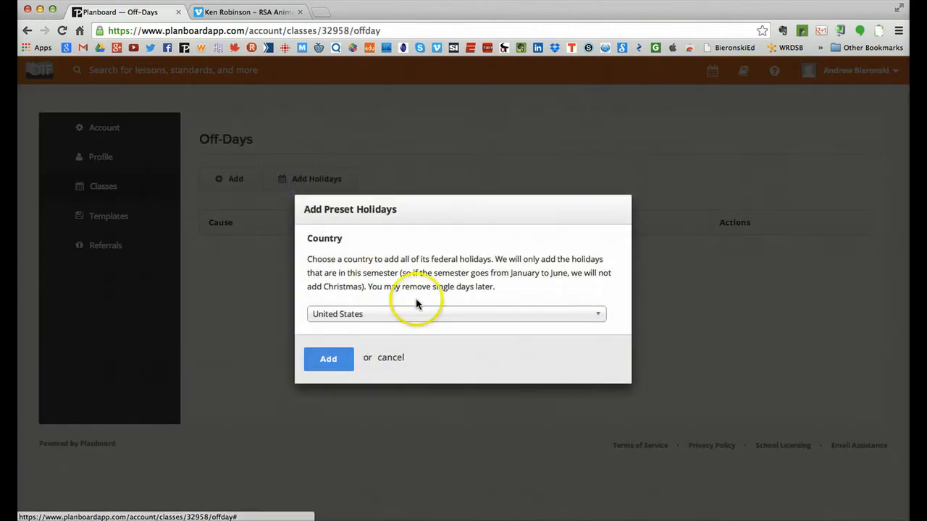
pyautogui.click(491, 313)
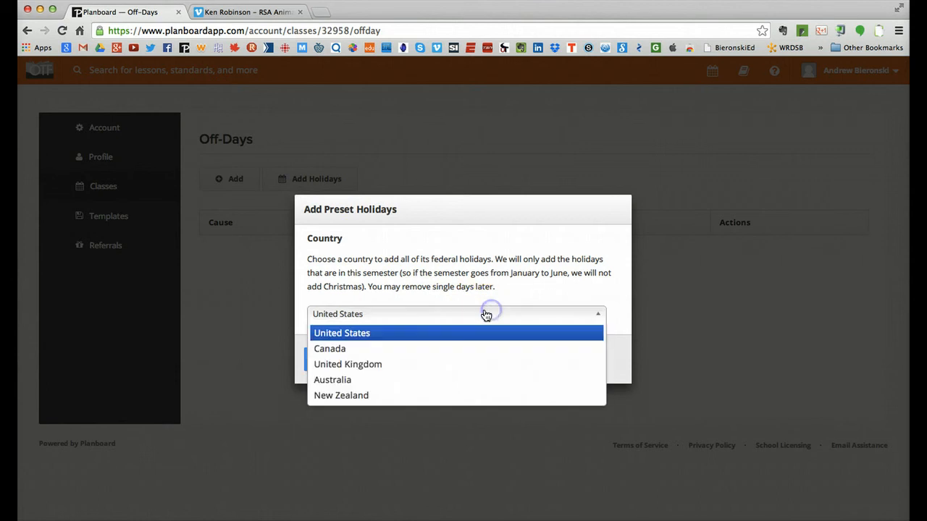
pyautogui.click(371, 353)
pyautogui.click(323, 364)
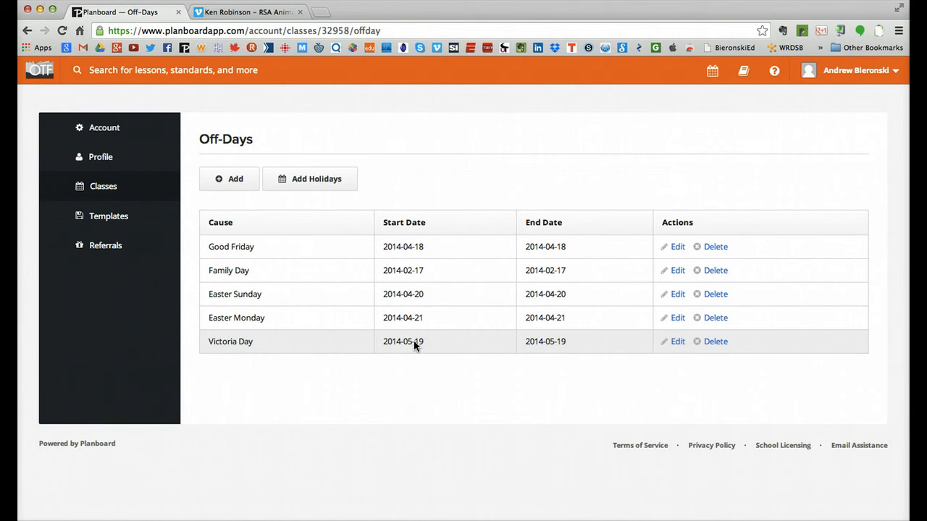
pyautogui.click(234, 177)
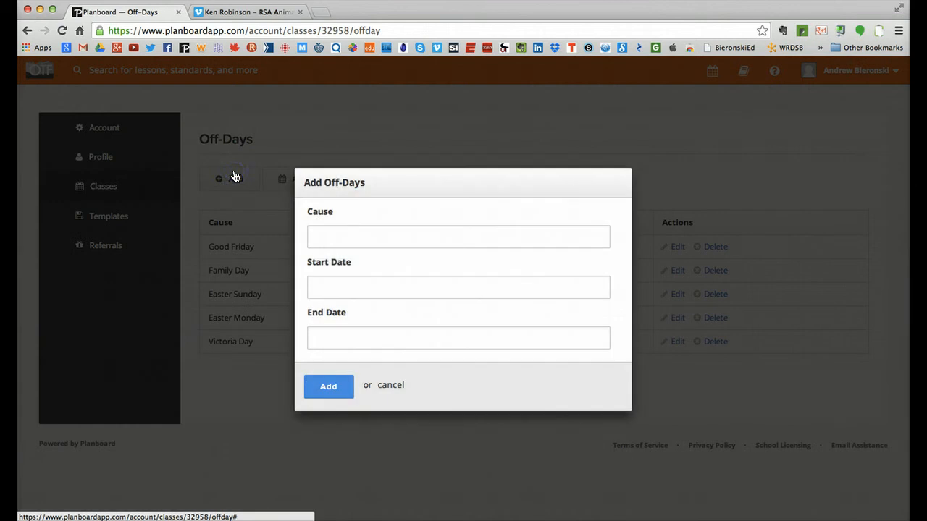
pyautogui.click(353, 239)
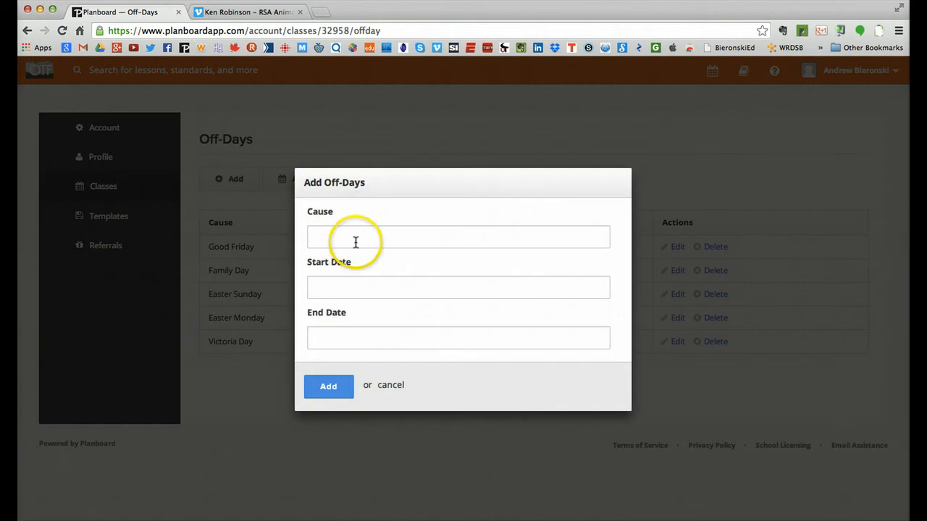
pyautogui.click(388, 387)
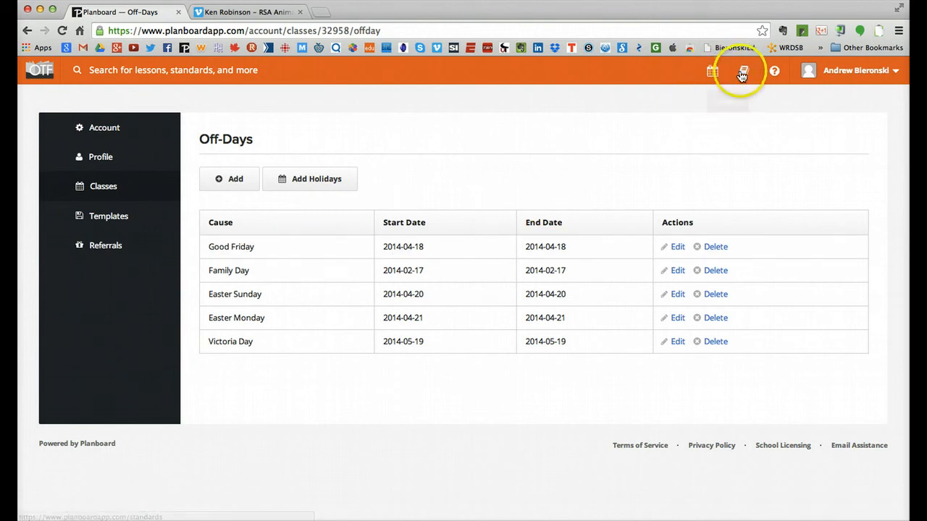
# Step: Check how the added holidays appear in the planner's month view and in the weekly views through the week of April 20, 2014
pyautogui.click(715, 73)
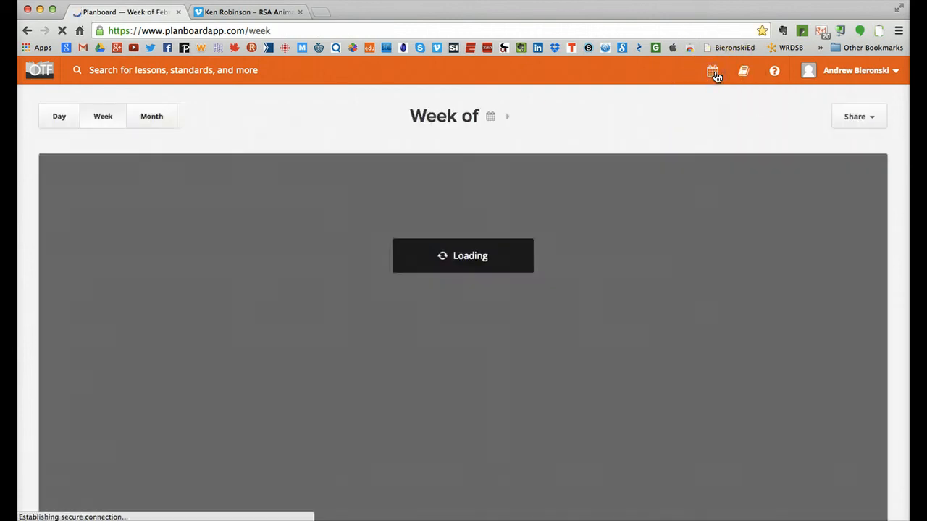
pyautogui.click(145, 119)
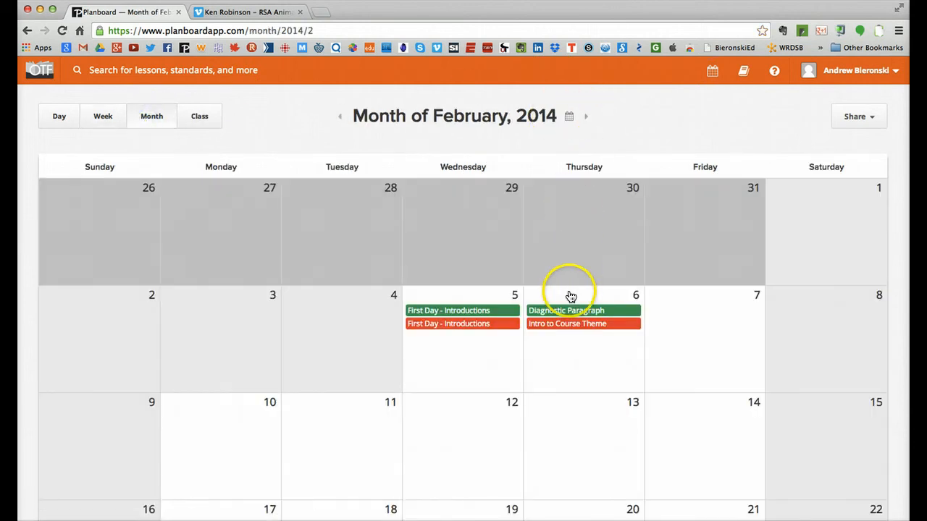
pyautogui.click(588, 121)
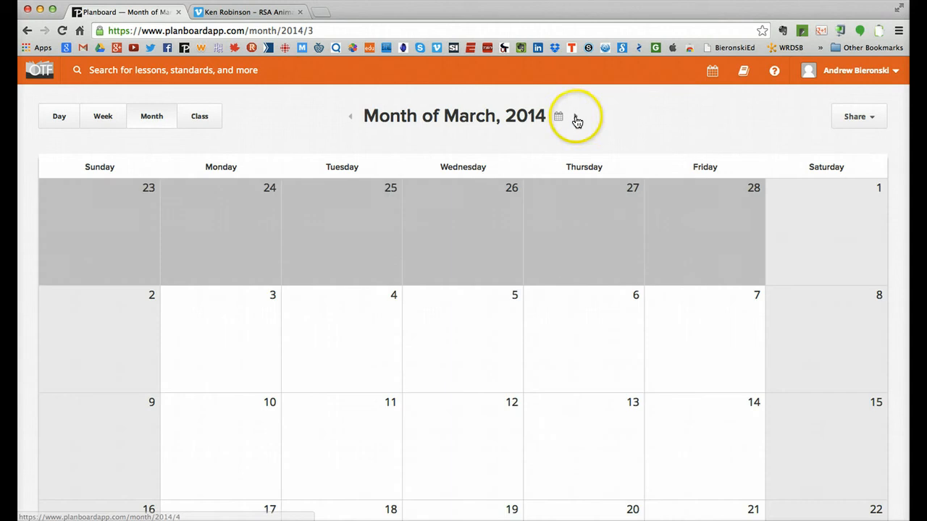
pyautogui.click(577, 119)
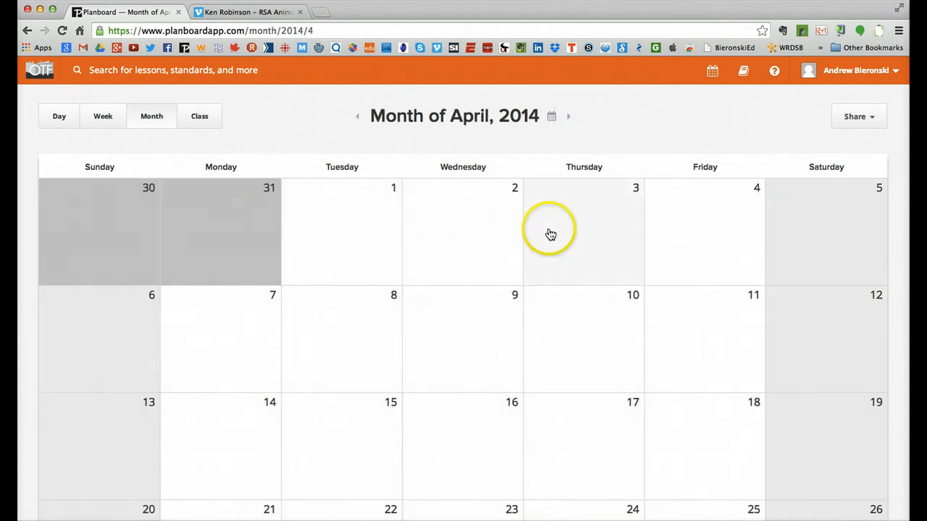
pyautogui.click(95, 125)
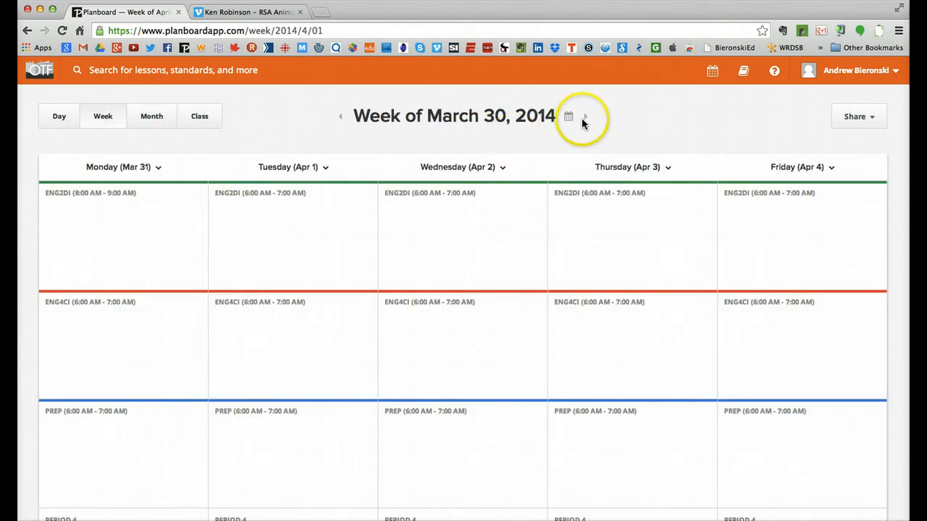
pyautogui.click(584, 119)
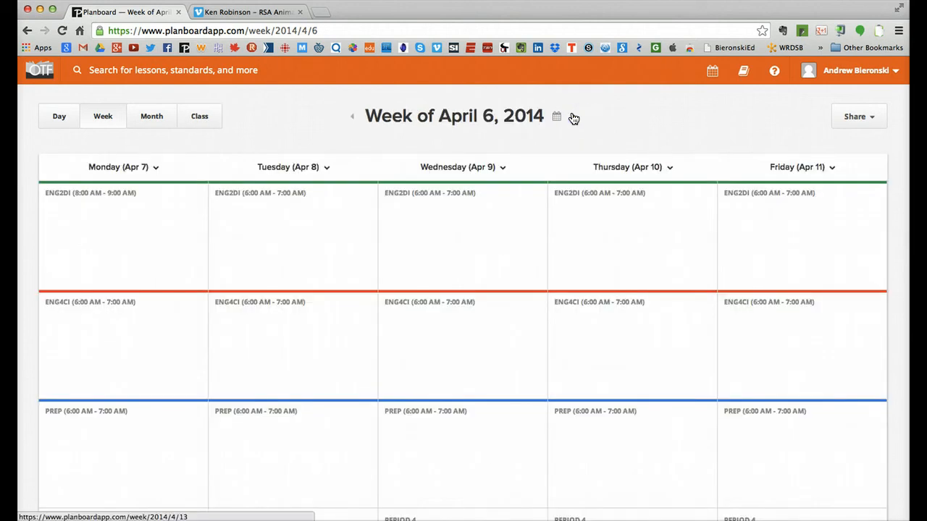
pyautogui.click(572, 117)
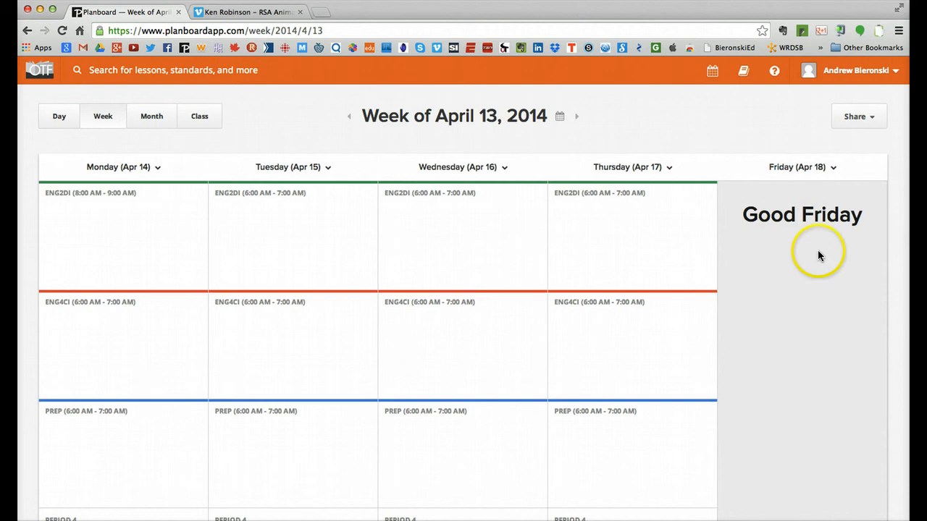
pyautogui.click(577, 118)
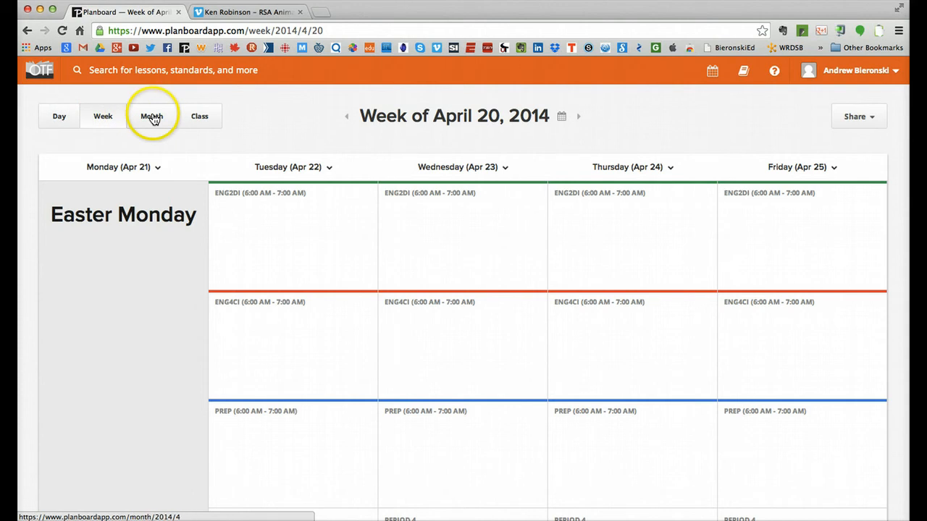
# Step: Jump from the April week to the planner week containing February 5, 2014, using the date picker
pyautogui.click(559, 118)
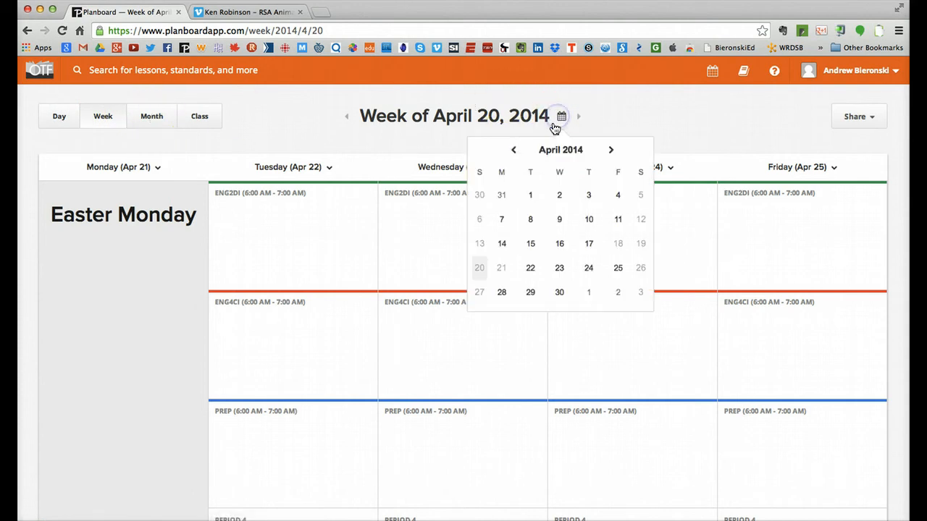
pyautogui.click(514, 150)
pyautogui.click(514, 150)
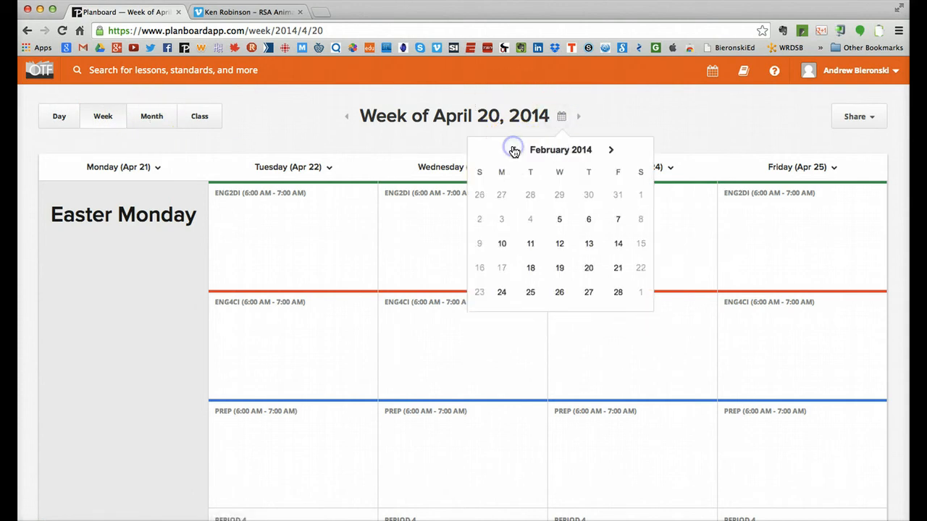
pyautogui.click(558, 218)
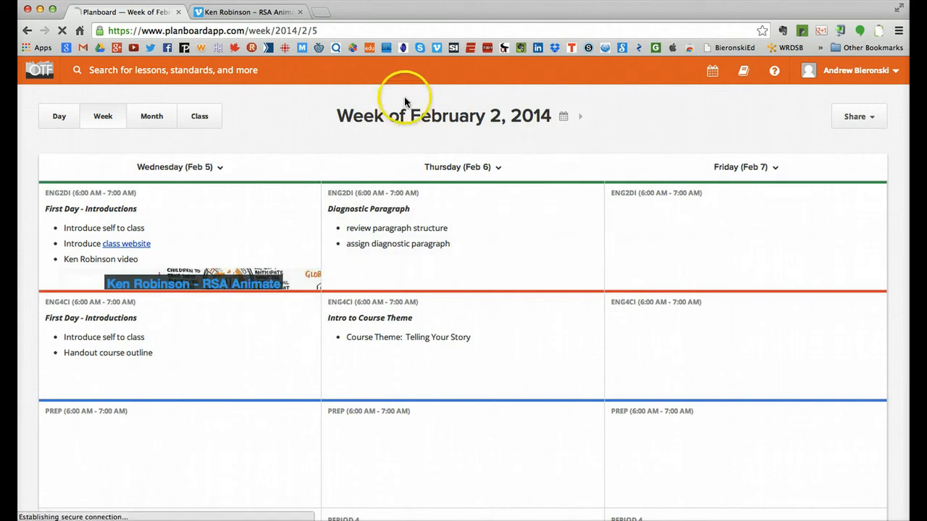
# Step: Shift all Thursday, February 6 lessons forward one day, and shift them back from Friday to Thursday
pyautogui.moveTo(506, 247)
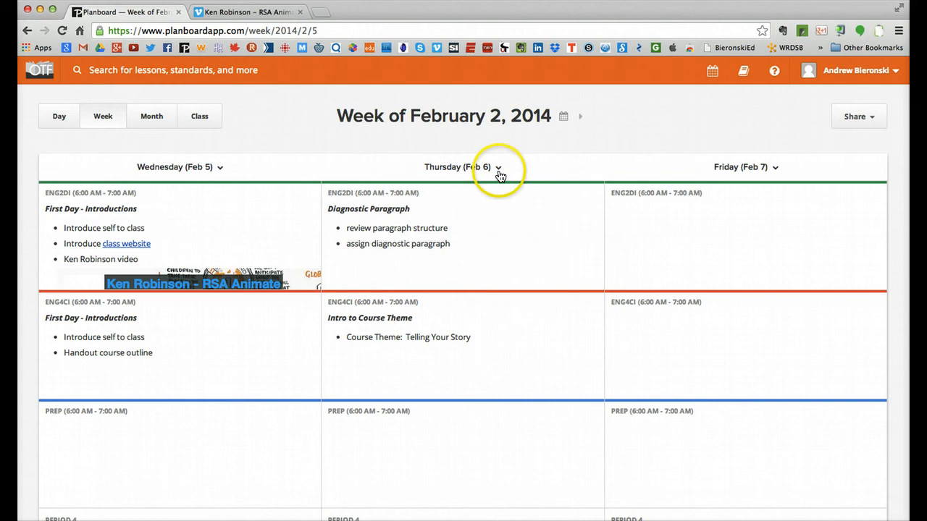
pyautogui.click(498, 169)
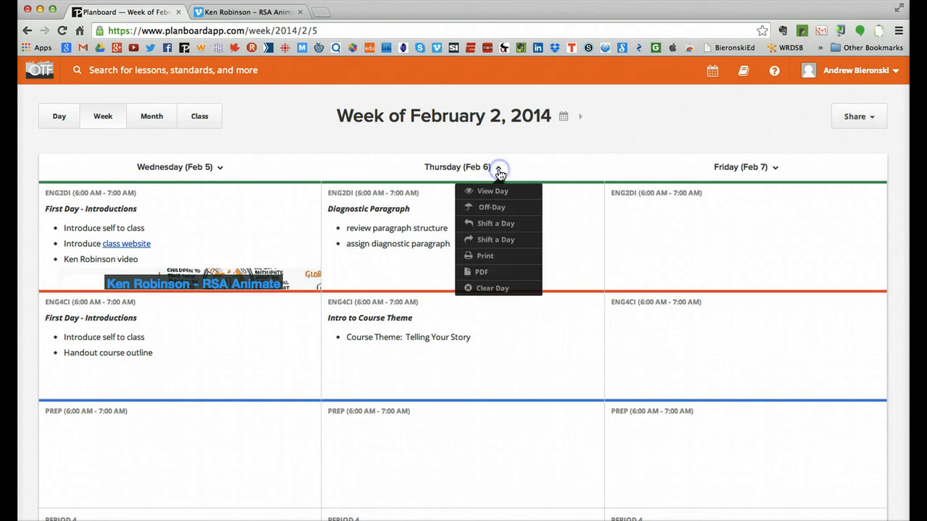
pyautogui.click(507, 246)
pyautogui.click(554, 192)
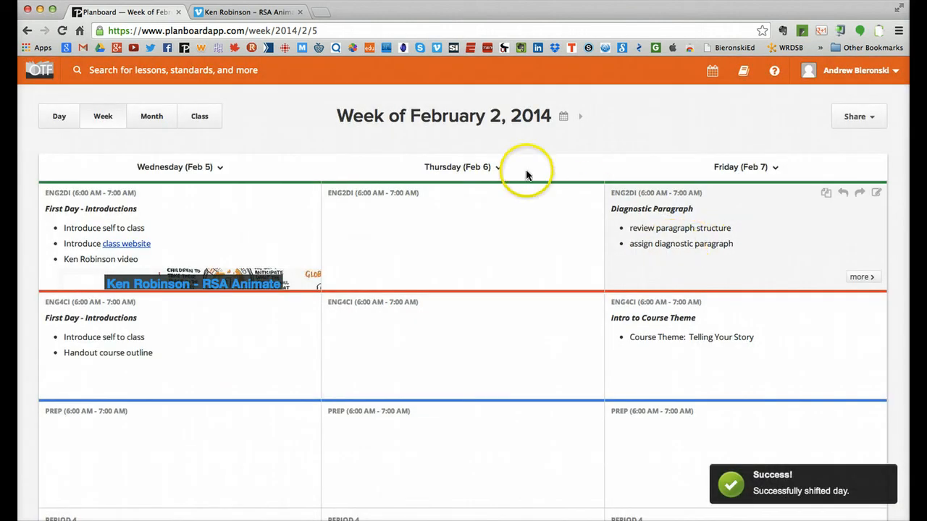
pyautogui.click(776, 168)
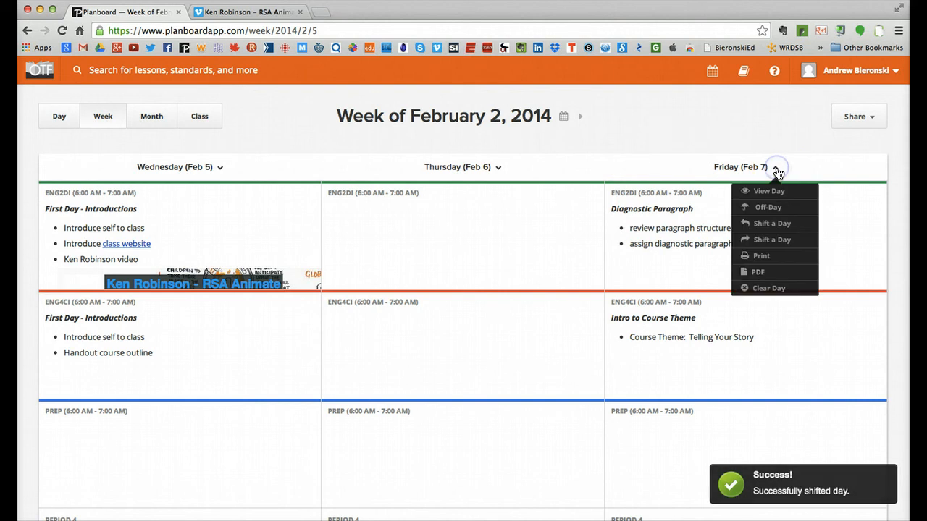
pyautogui.click(777, 223)
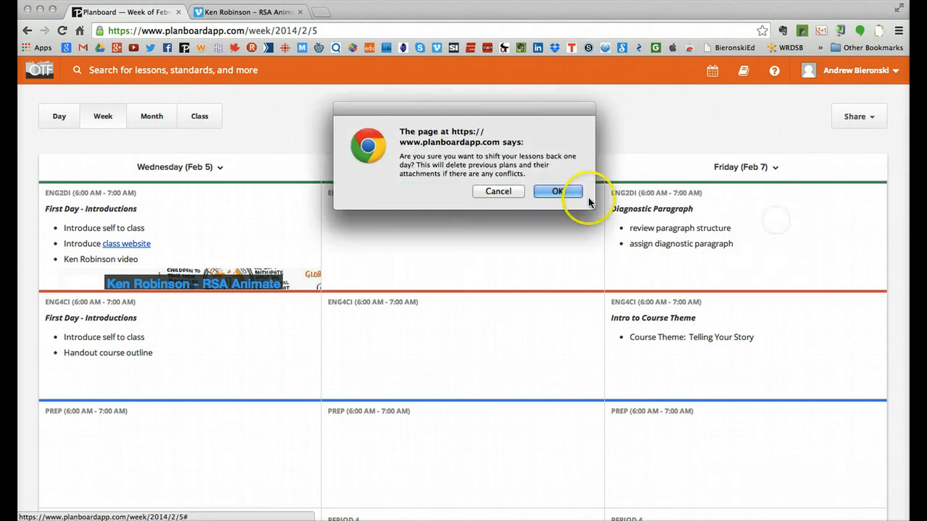
pyautogui.click(555, 191)
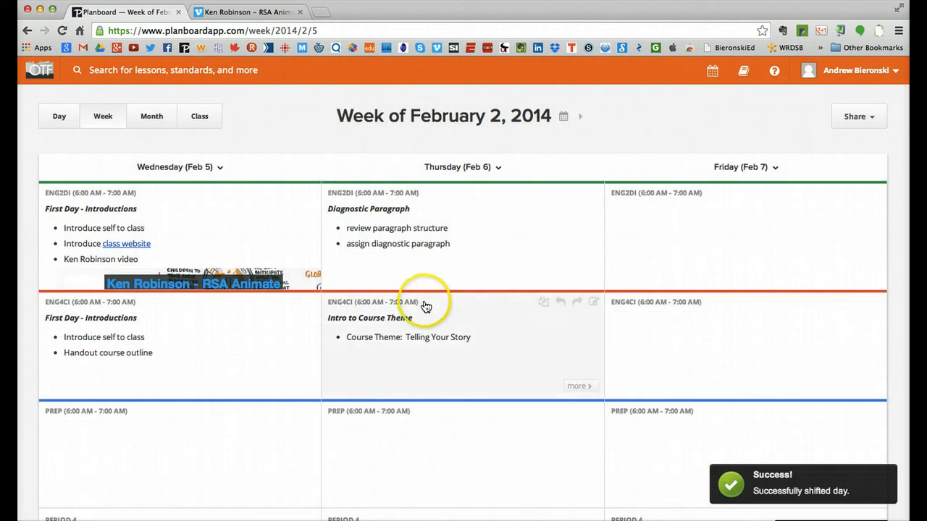
# Step: View the PDF export of the Thursday, February 6 lesson plans, and return to the weekly planner
pyautogui.click(499, 168)
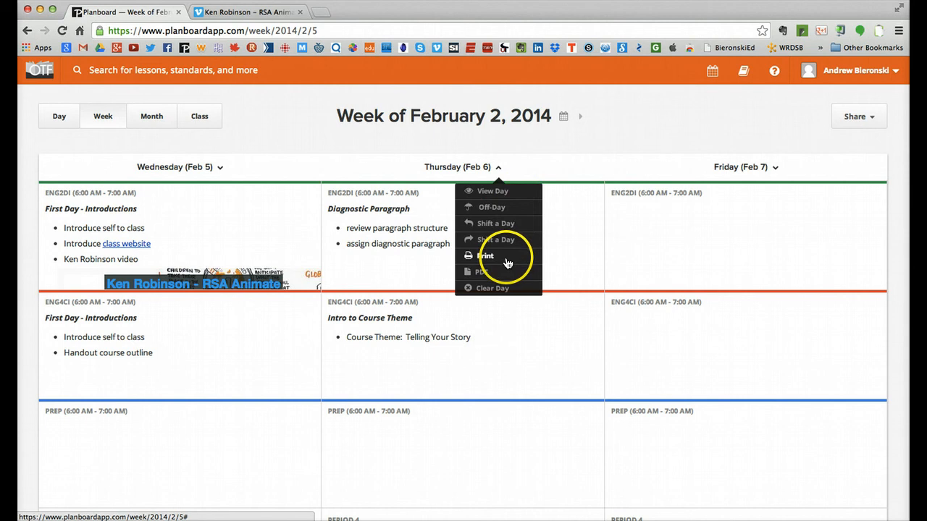
pyautogui.click(503, 274)
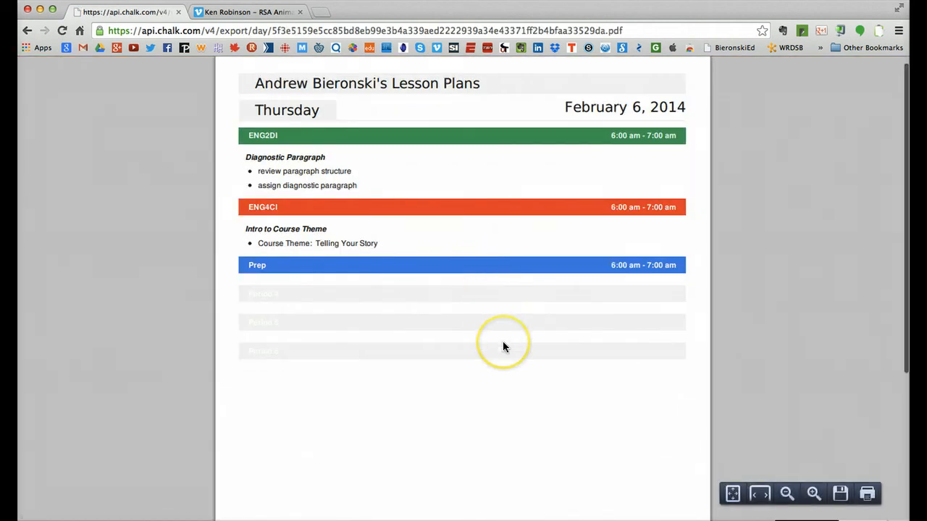
pyautogui.click(26, 31)
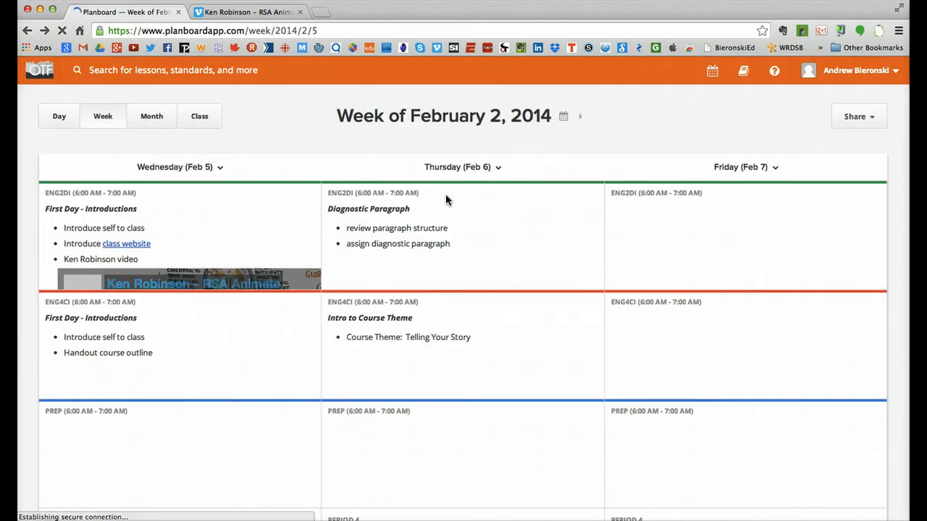
pyautogui.click(499, 168)
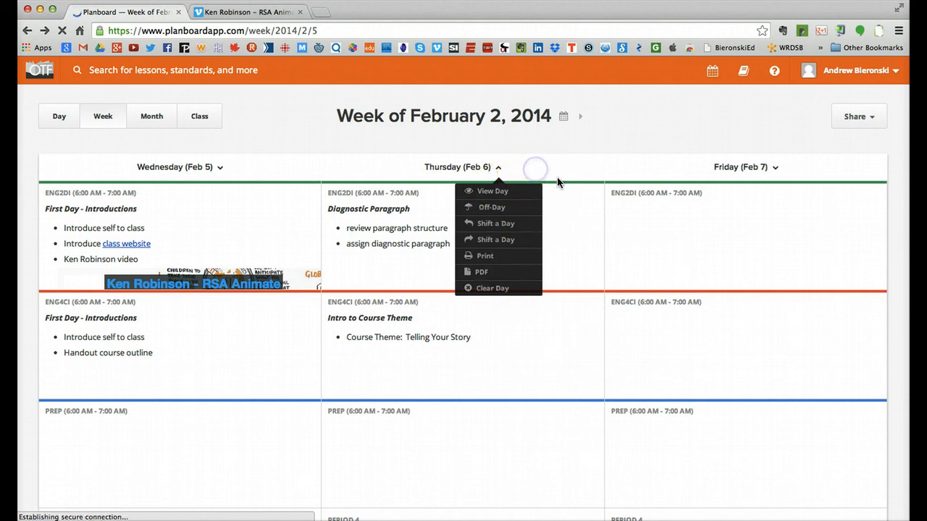
pyautogui.click(499, 171)
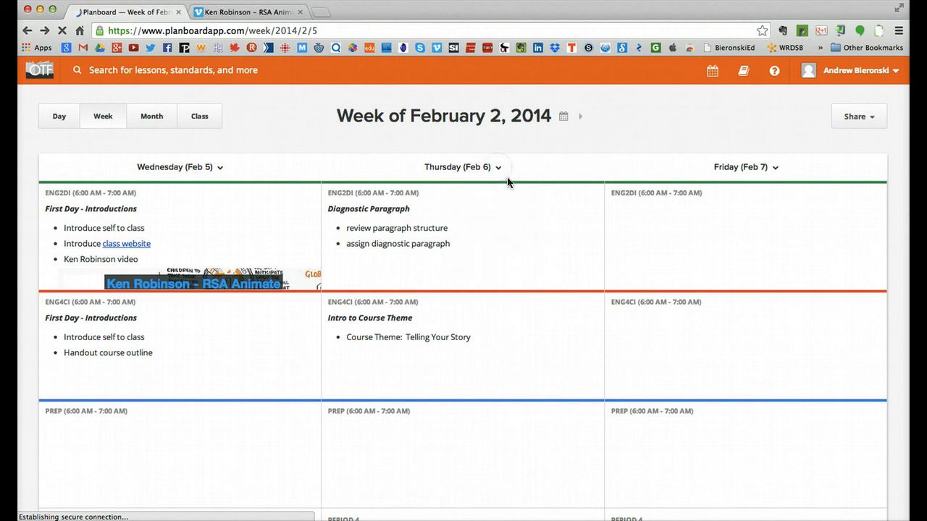
# Step: Shift only Thursday's ENG2DI Diagnostic Paragraph lesson to the next class, and shift it back from Friday to Thursday
pyautogui.moveTo(555, 212)
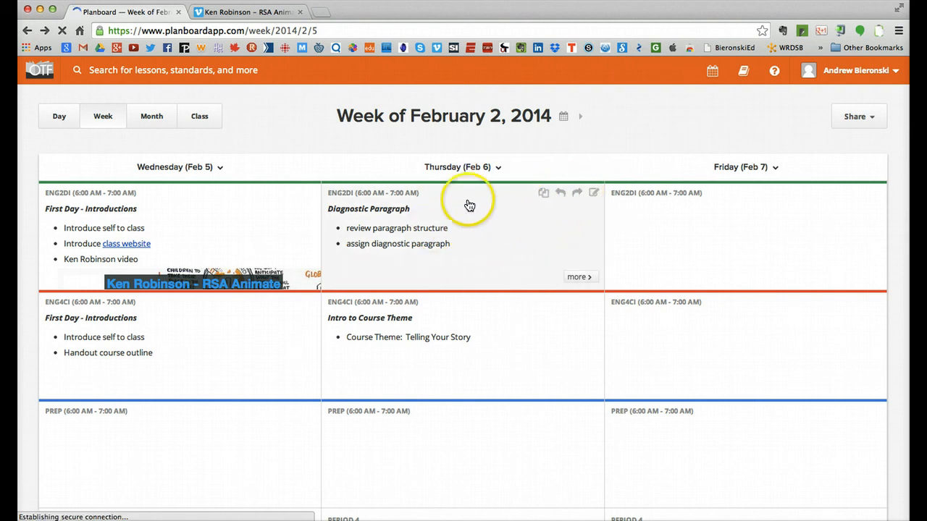
pyautogui.click(560, 195)
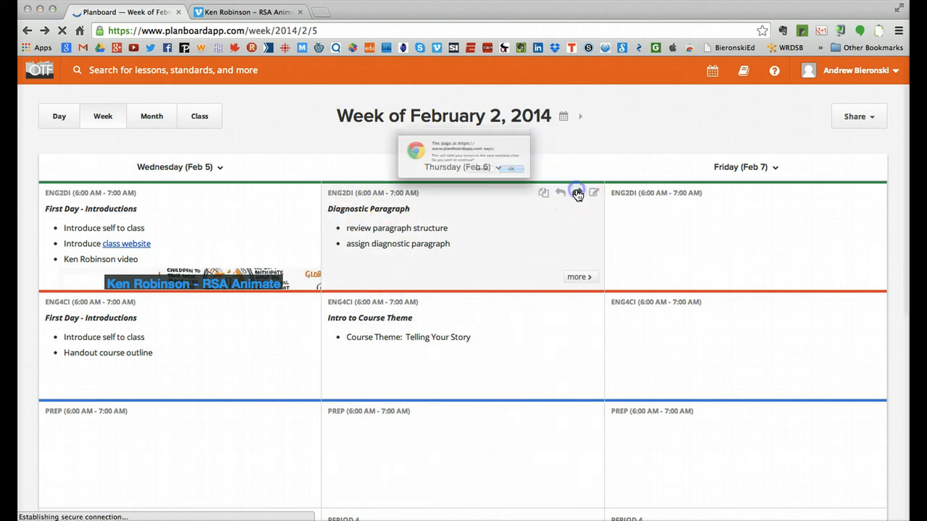
pyautogui.click(562, 184)
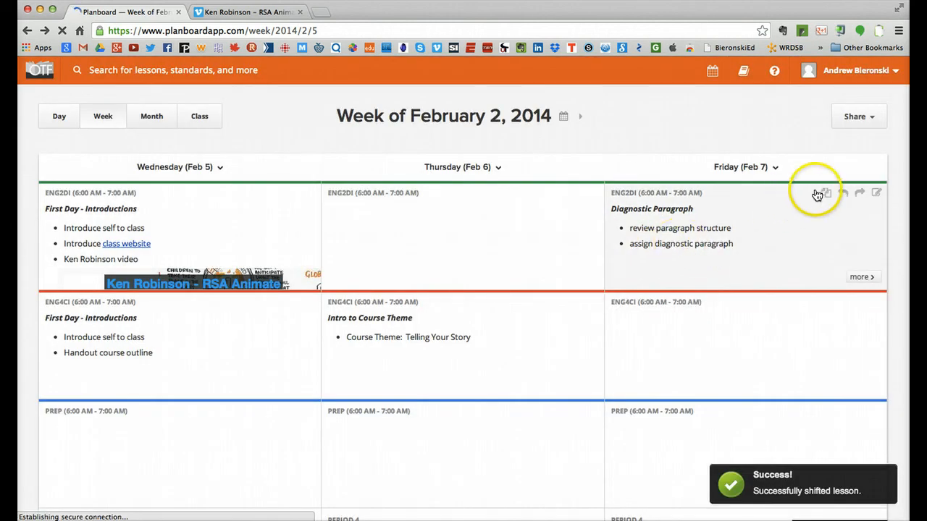
pyautogui.click(843, 193)
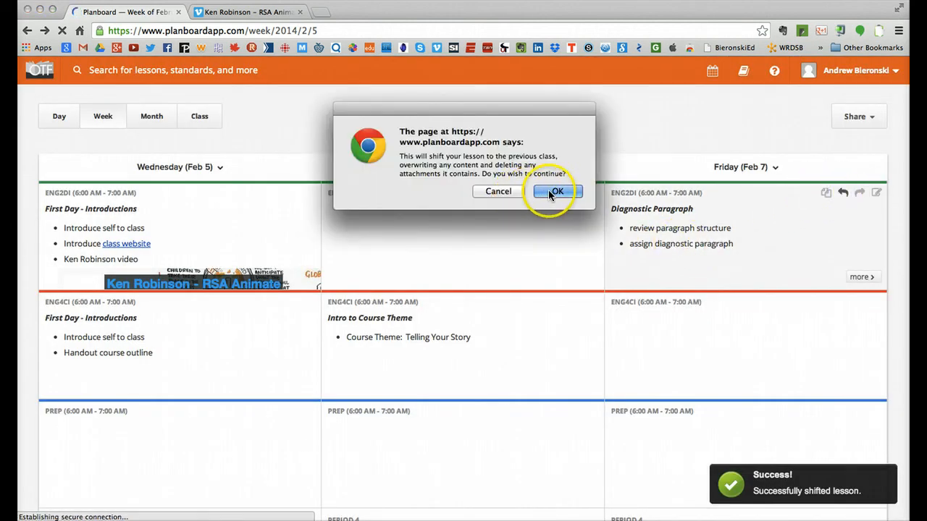
pyautogui.click(556, 191)
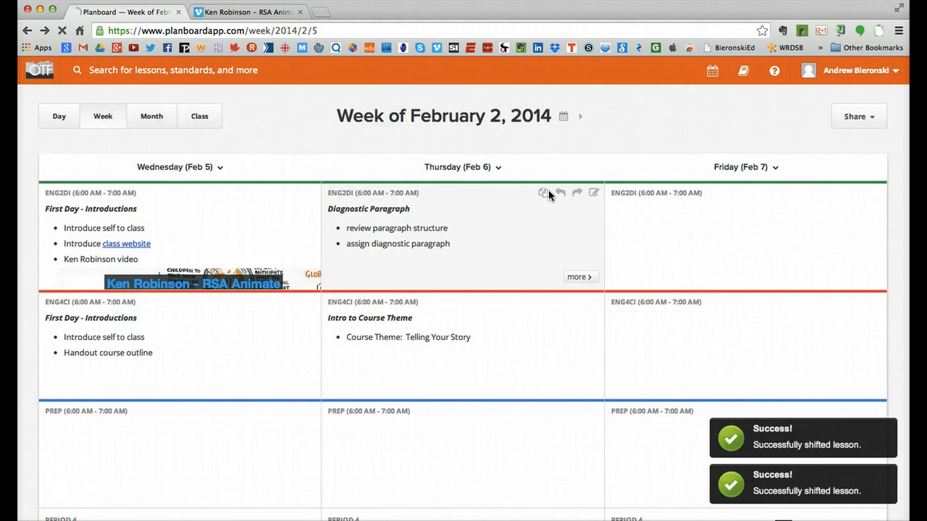